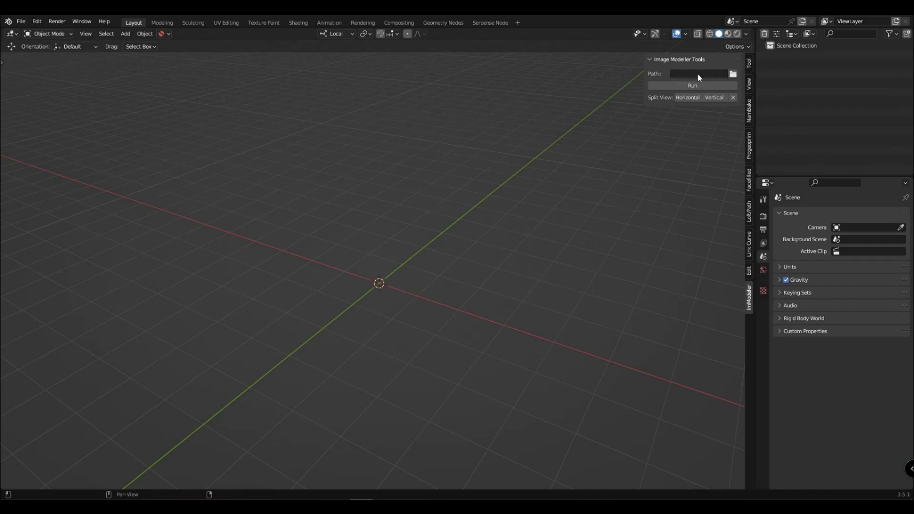
Set the import path to the Image modeler folder and run the import of its cameras and locators
click(202, 505)
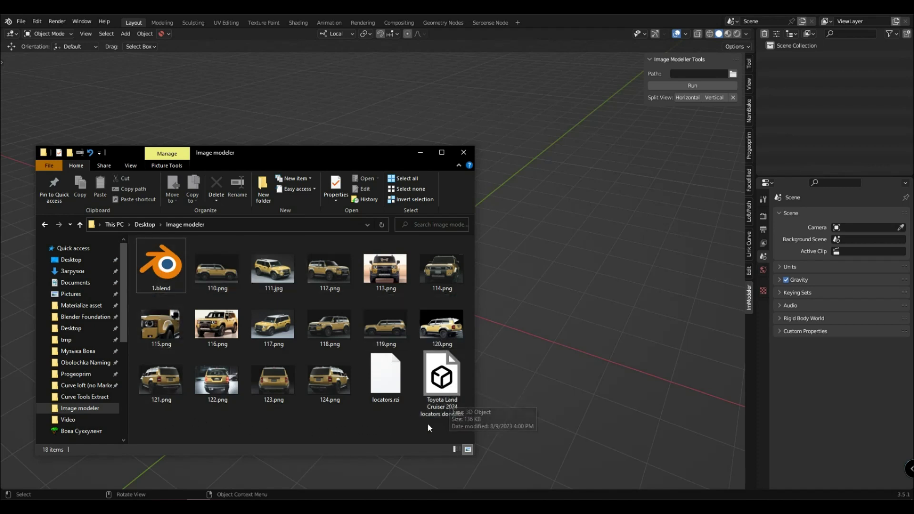
click(522, 139)
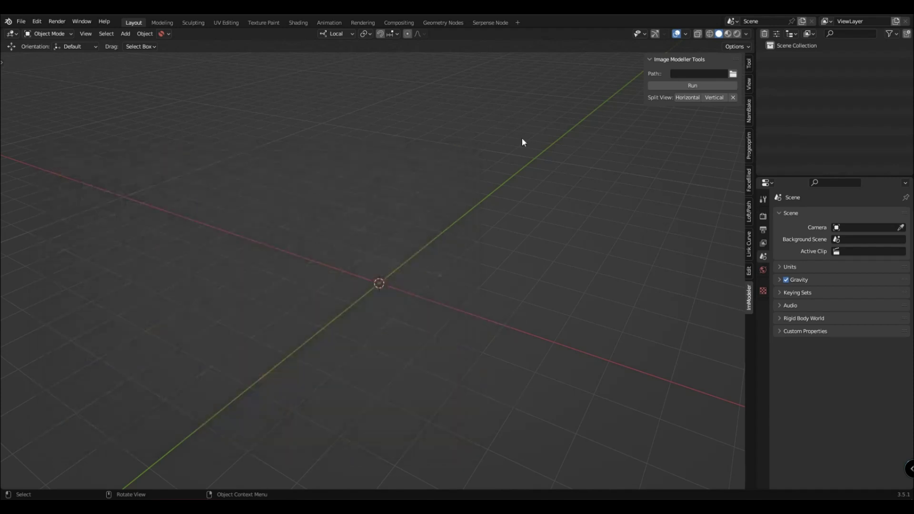
click(733, 74)
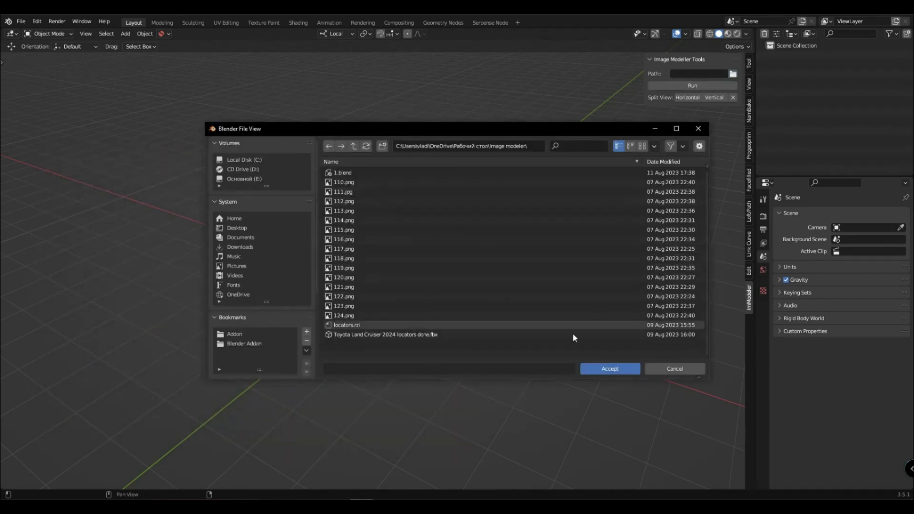
click(610, 369)
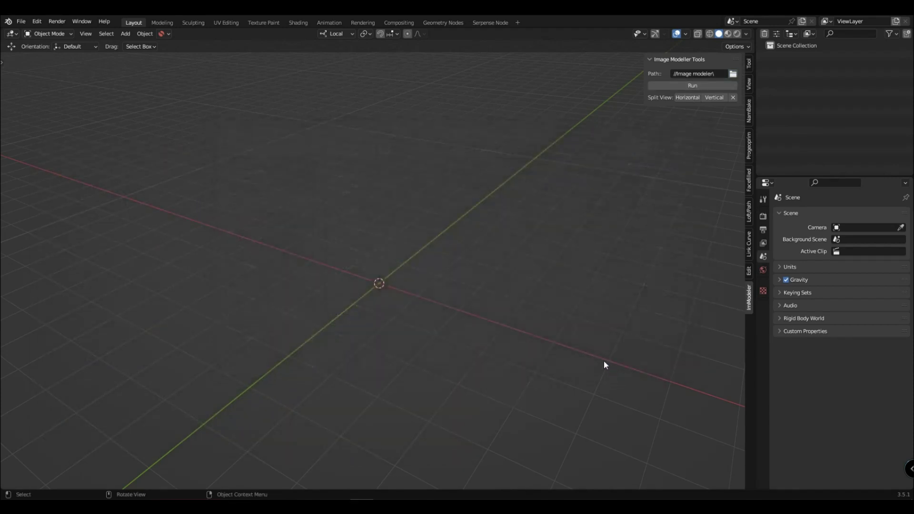
click(692, 84)
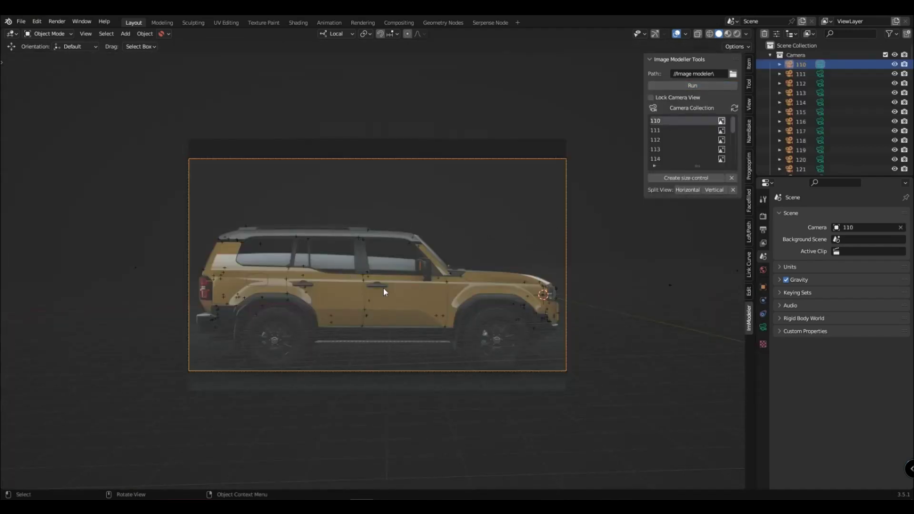
Cycle through the imported cameras to compare the locators with the car in each photo
alt+scroll(418, 319, down, 6)
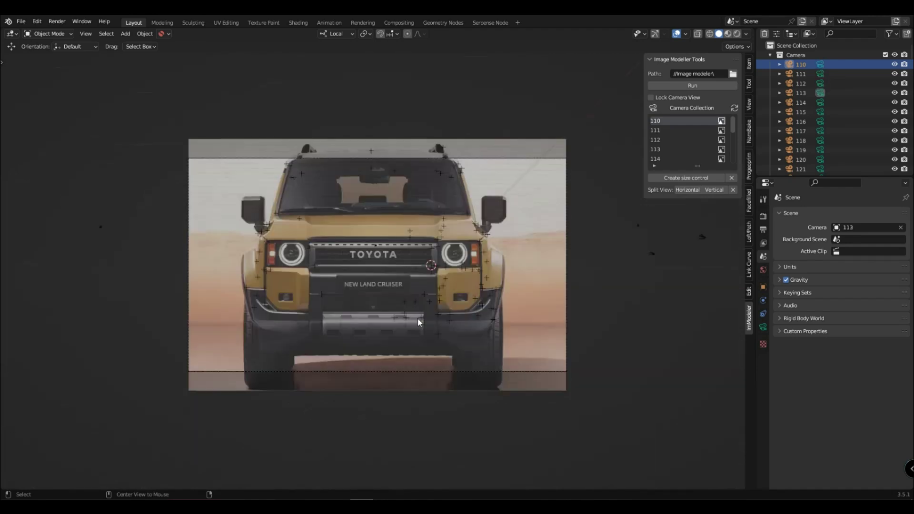
alt+scroll(417, 318, down, 8)
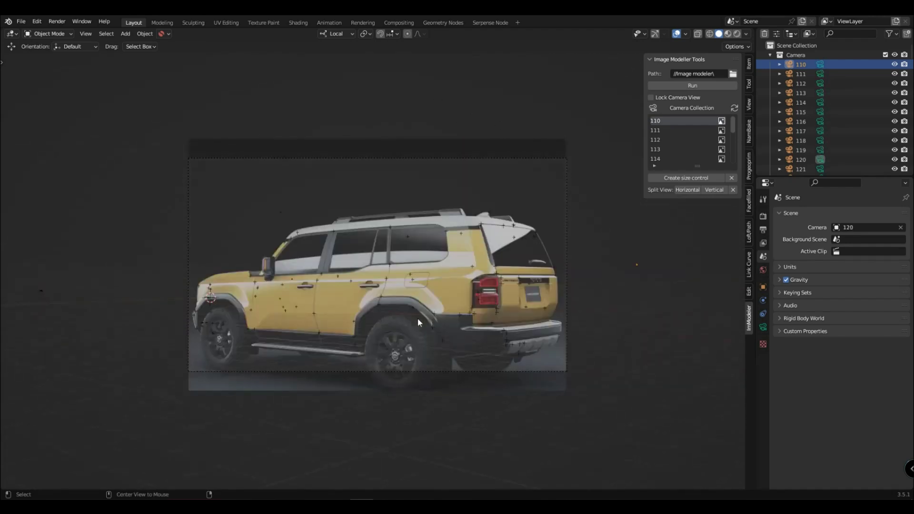
alt+scroll(418, 318, down, 8)
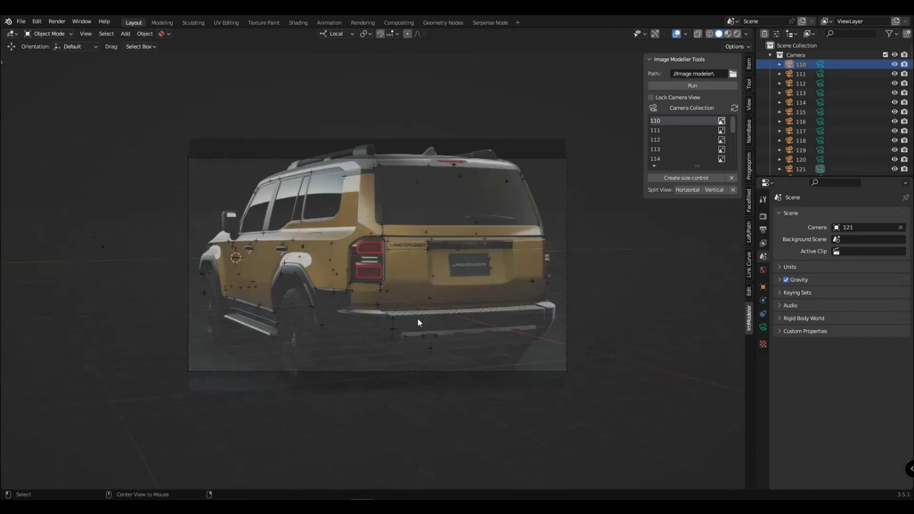
alt+scroll(418, 318, down, 3)
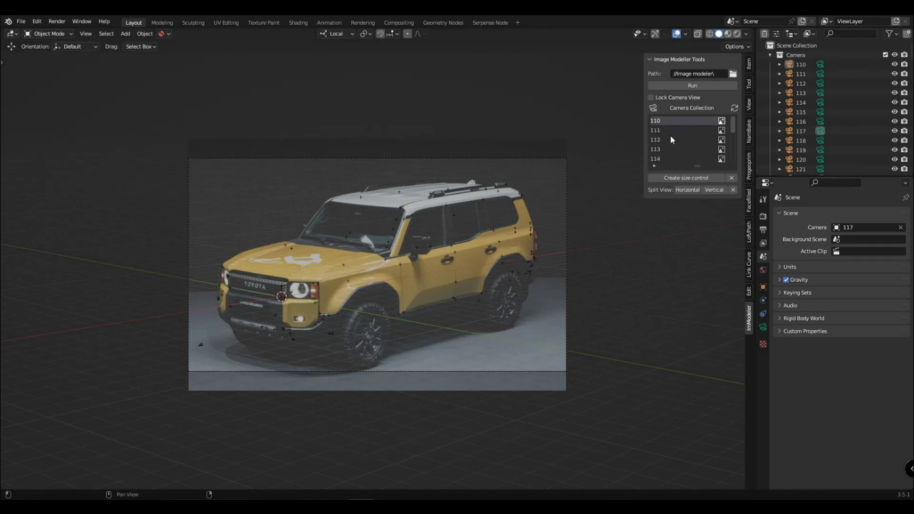
Enlarge the camera list to show every camera and look through several of them, ending on camera 112 after camera 110
drag(698, 164, 697, 252)
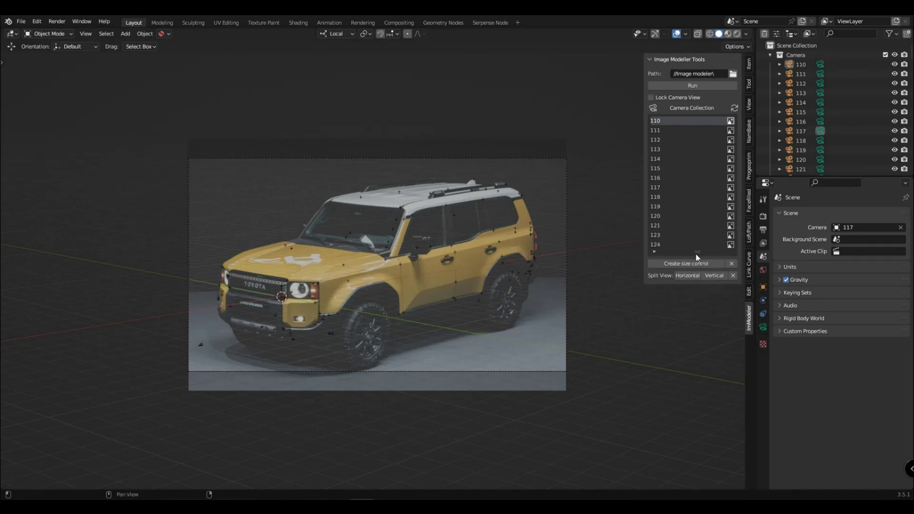
click(675, 140)
click(678, 178)
click(673, 223)
click(676, 168)
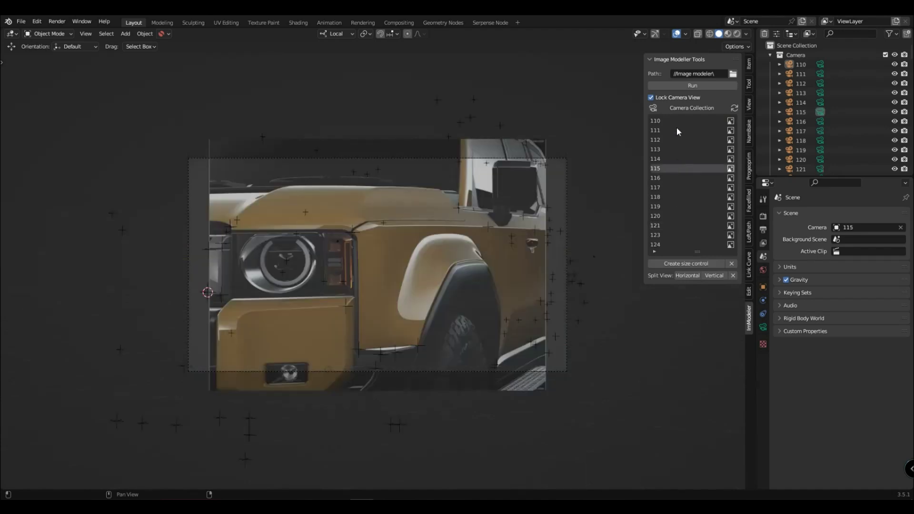
click(676, 130)
click(674, 159)
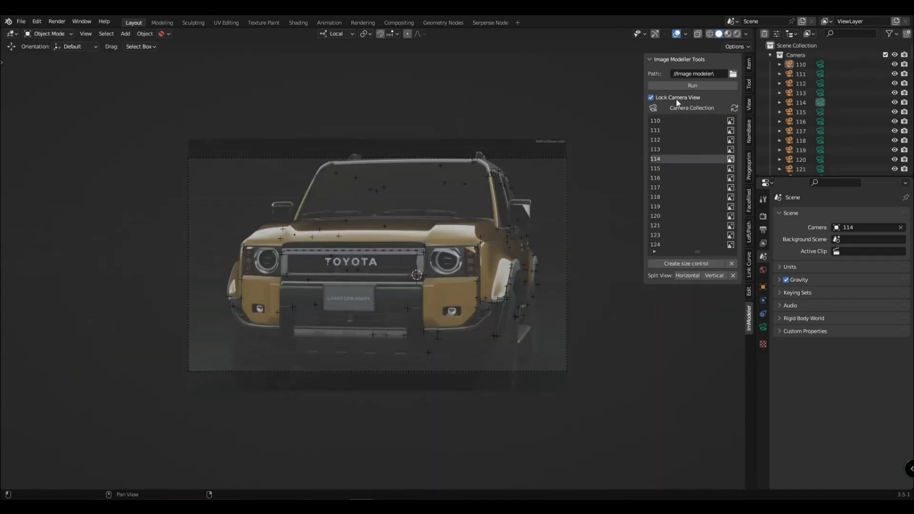
click(664, 121)
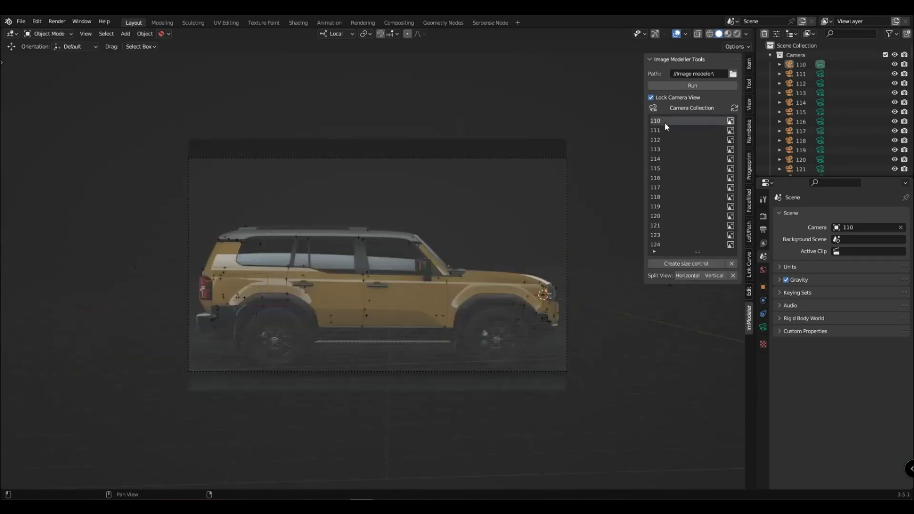
click(665, 139)
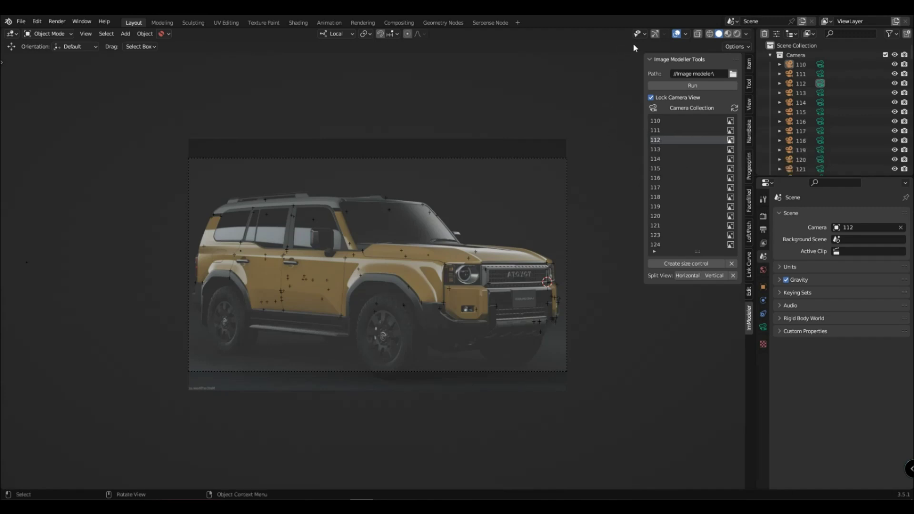
Show and hide the viewport gizmos, and compare camera 112's view with the free perspective view
click(654, 33)
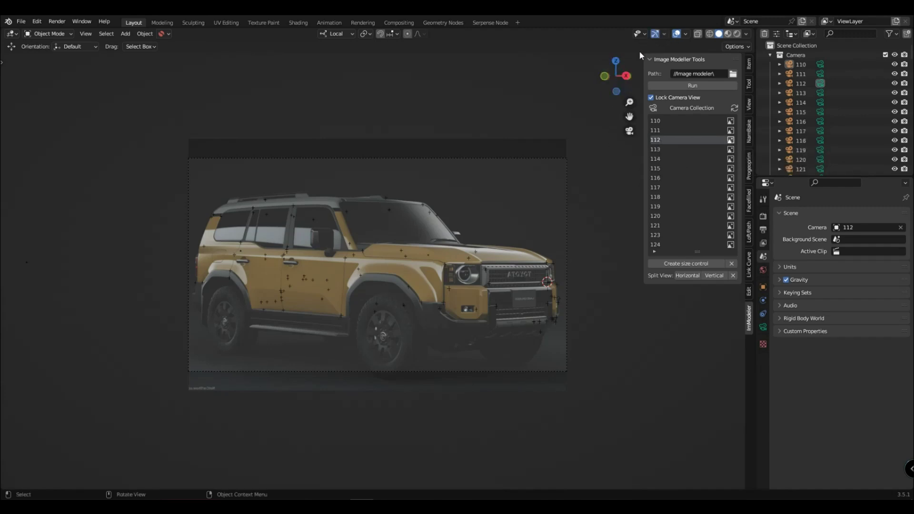
click(655, 36)
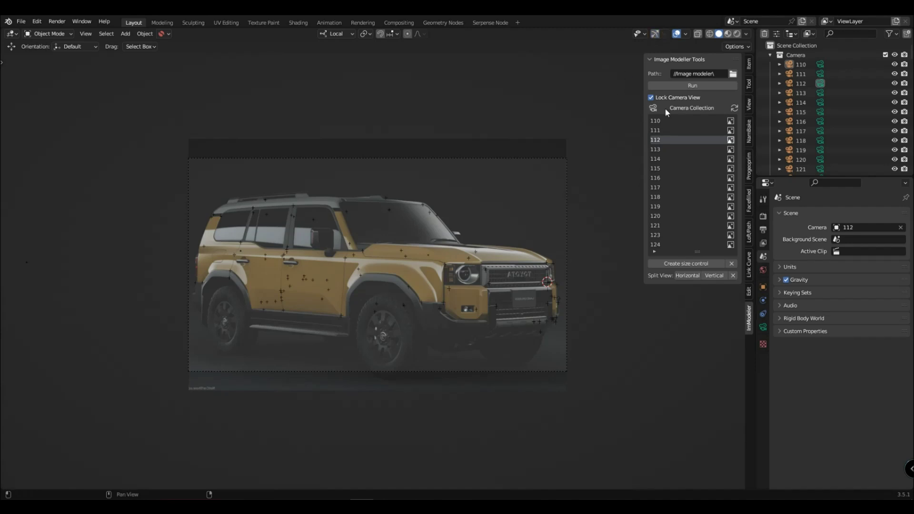
key(KP_0)
key(KP_0)
key(KP_0)
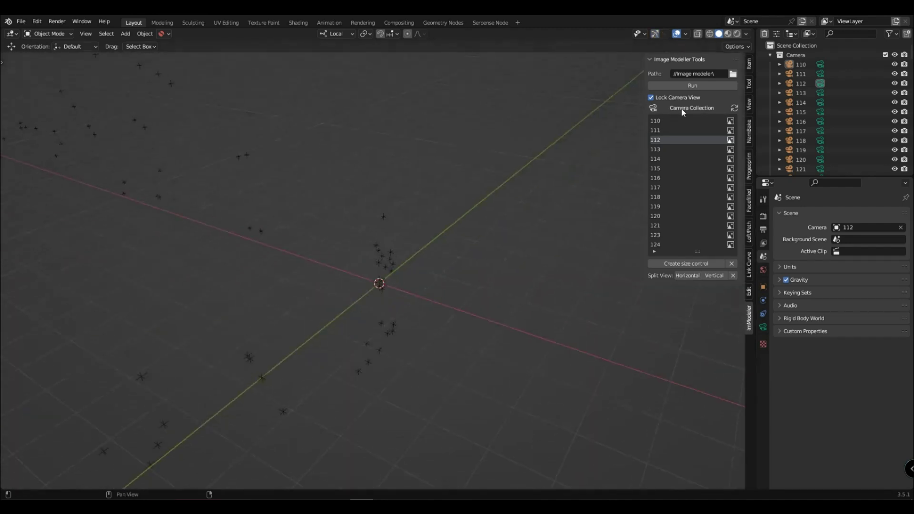
key(KP_0)
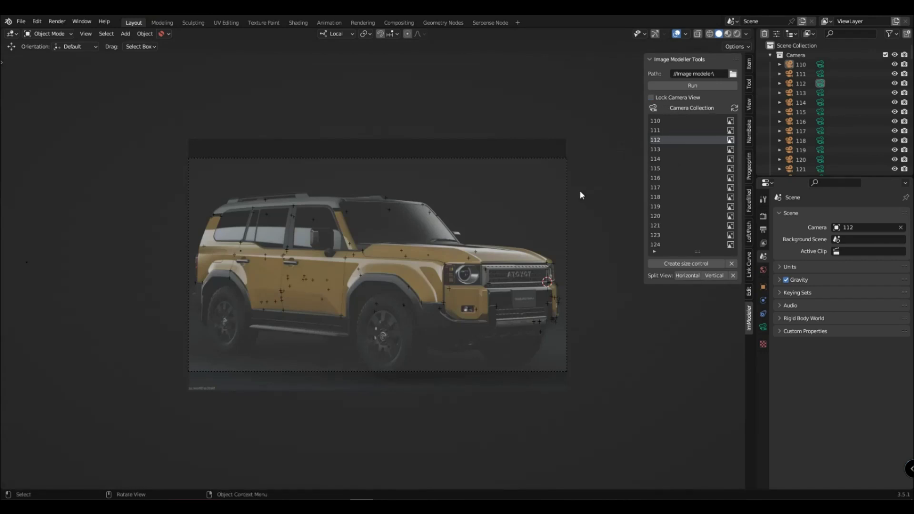
Leave the camera view and create a size control box around the locators
middle_drag(572, 199, 399, 301)
scroll(491, 254, down, 4)
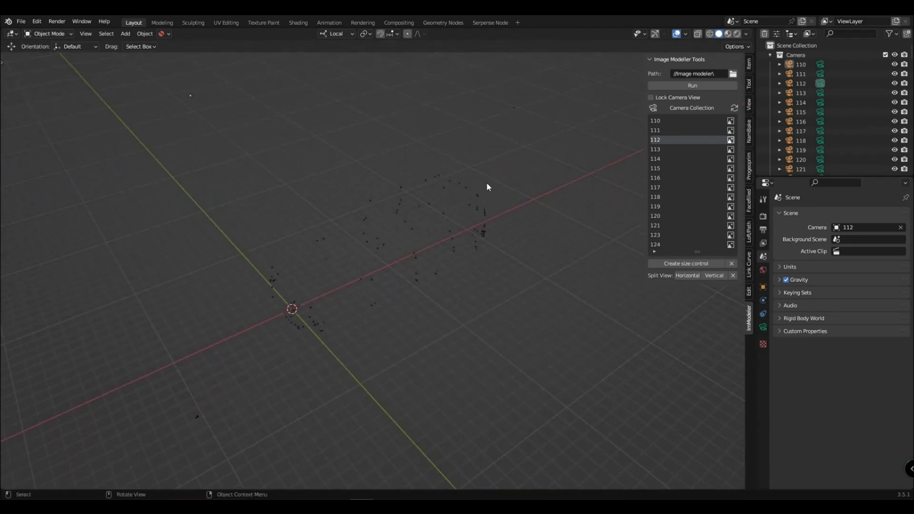
click(699, 264)
middle_drag(568, 270, 508, 282)
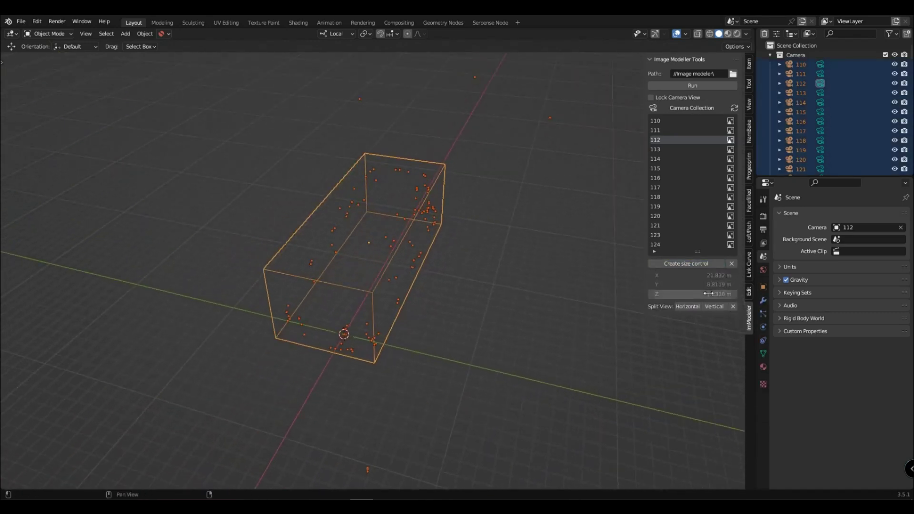
Scale the size control and all cameras by 0.557 and by 0.400, to about 4.87 m along X
key(s)
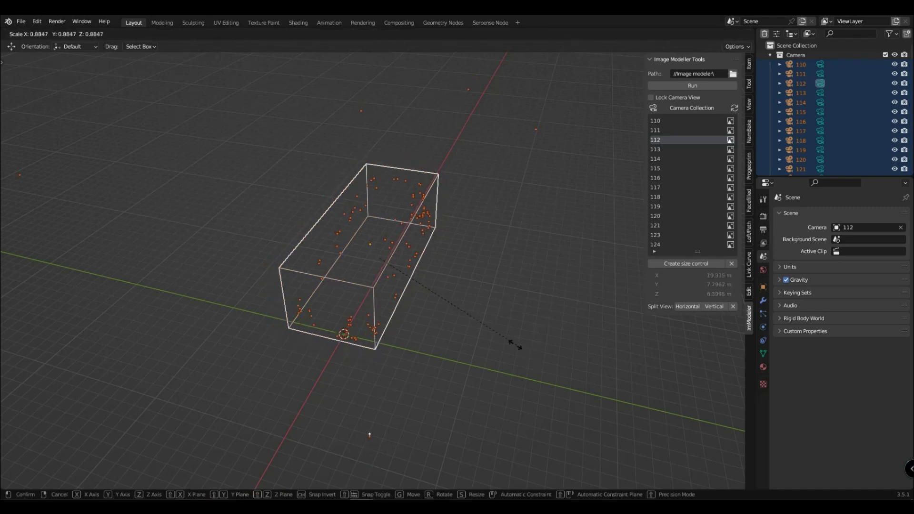
click(464, 317)
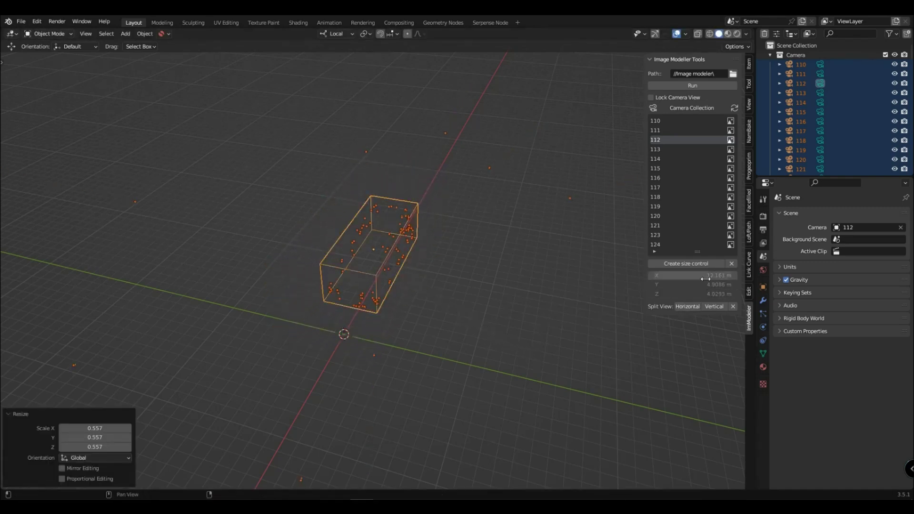
key(s)
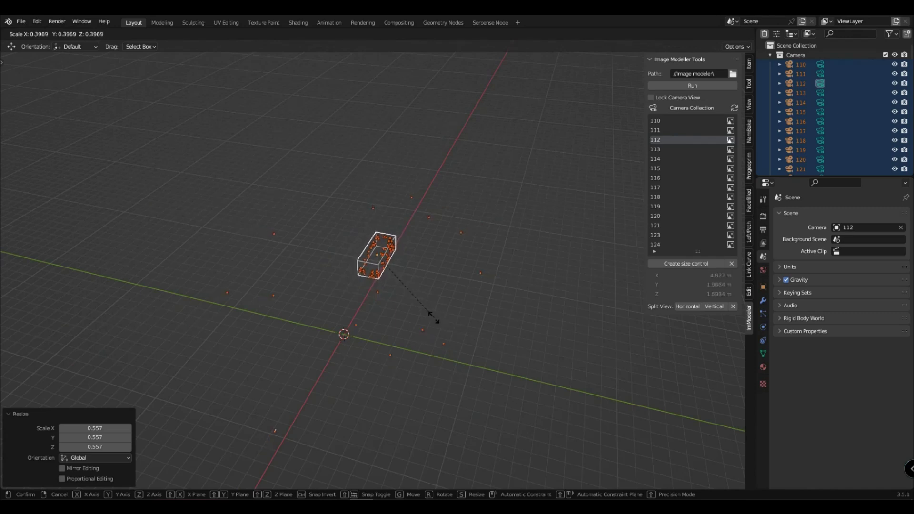
click(431, 315)
Move the scaled setup along the X axis so the box starts at the world origin, and deselect everything
middle_drag(483, 298, 378, 278)
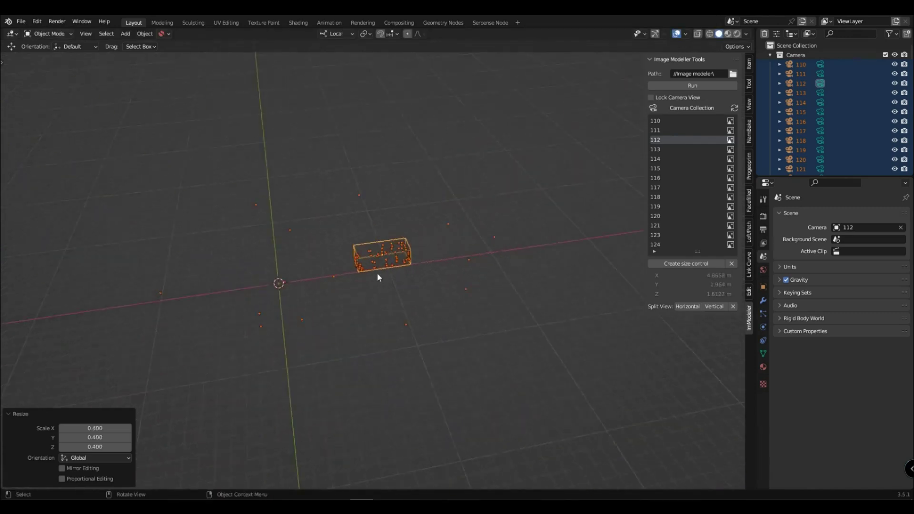
scroll(377, 275, up, 3)
key(g)
key(x)
click(240, 294)
shift+middle_drag(306, 315, 463, 322)
scroll(476, 342, up, 3)
click(488, 363)
Check the box against the photo through camera 112 and remove the size control
click(692, 109)
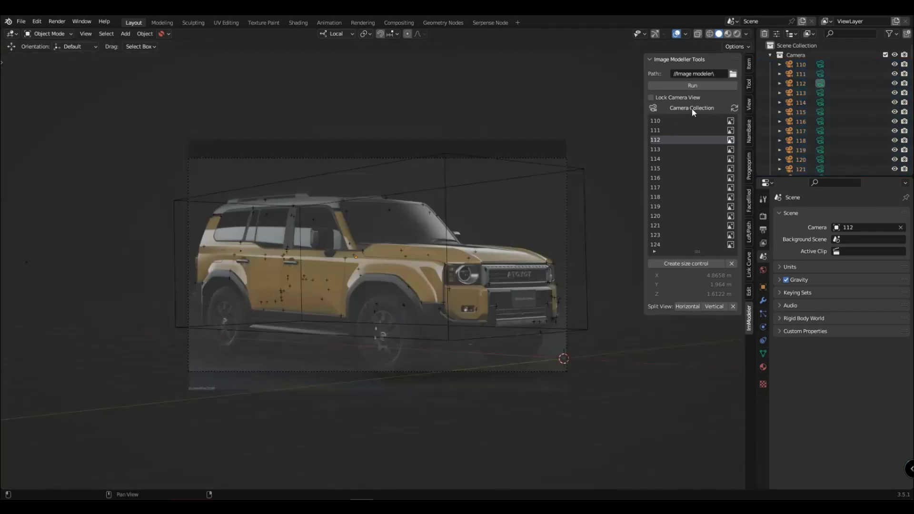
click(692, 109)
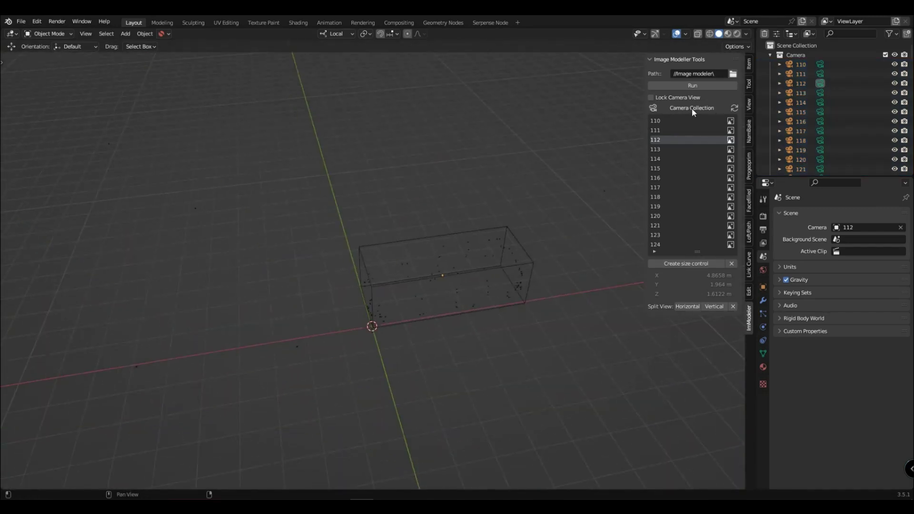
click(731, 262)
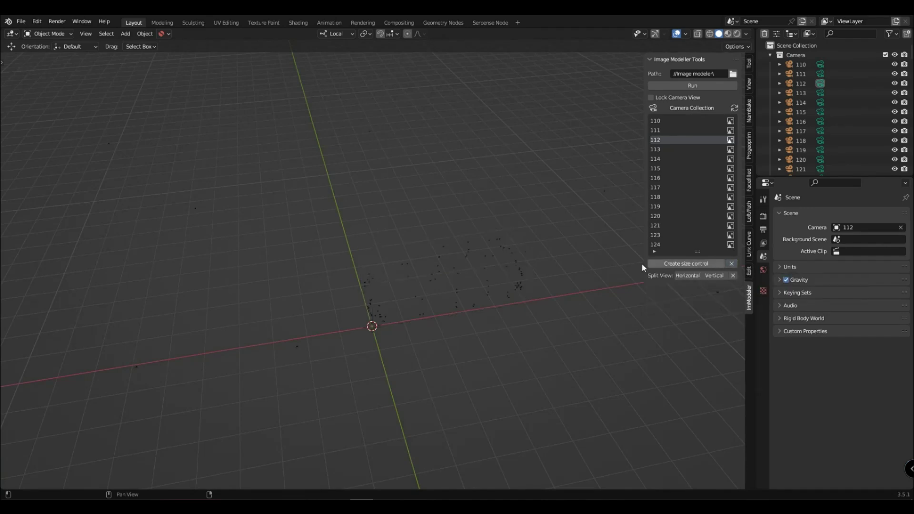
Return to the camera view and cycle through the cameras to check the locators after resizing
middle_drag(550, 272, 421, 270)
click(700, 110)
alt+scroll(571, 267, down, 8)
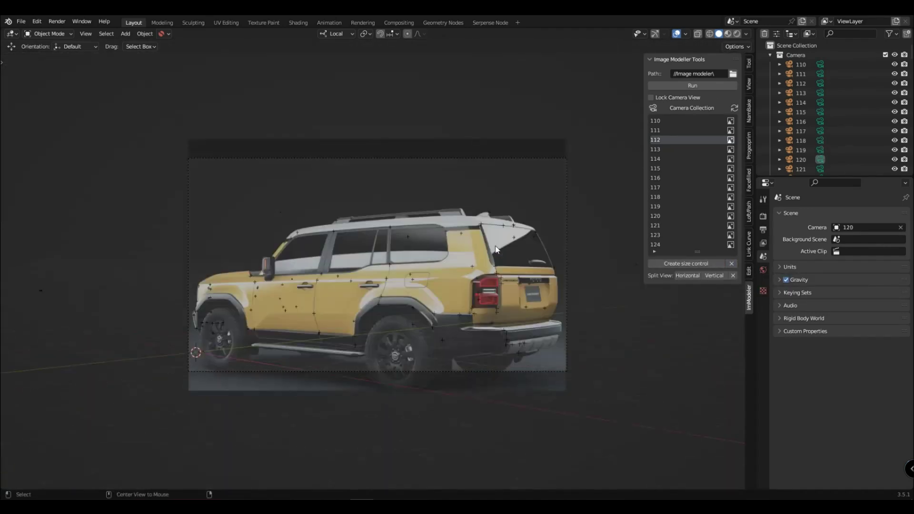
alt+scroll(571, 267, up, 4)
Shorten the camera list and split the viewport horizontally and vertically into four views
drag(698, 251, 702, 160)
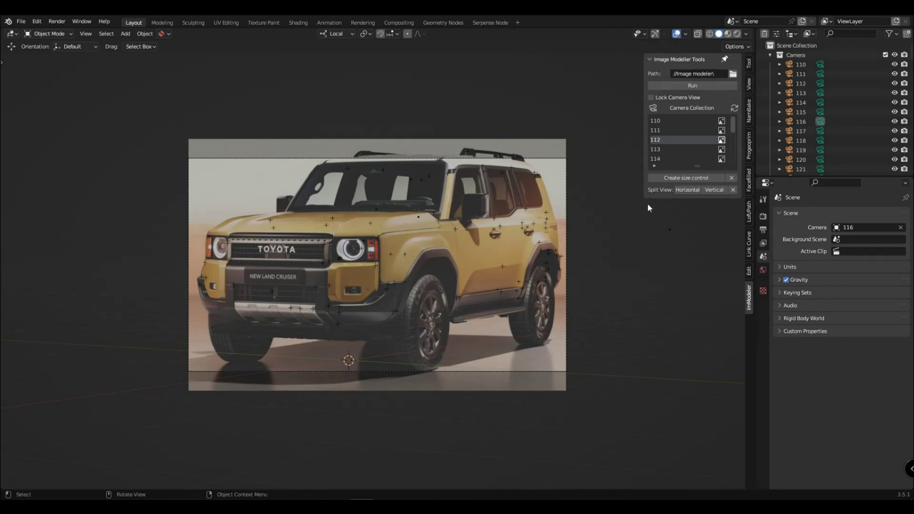
click(686, 190)
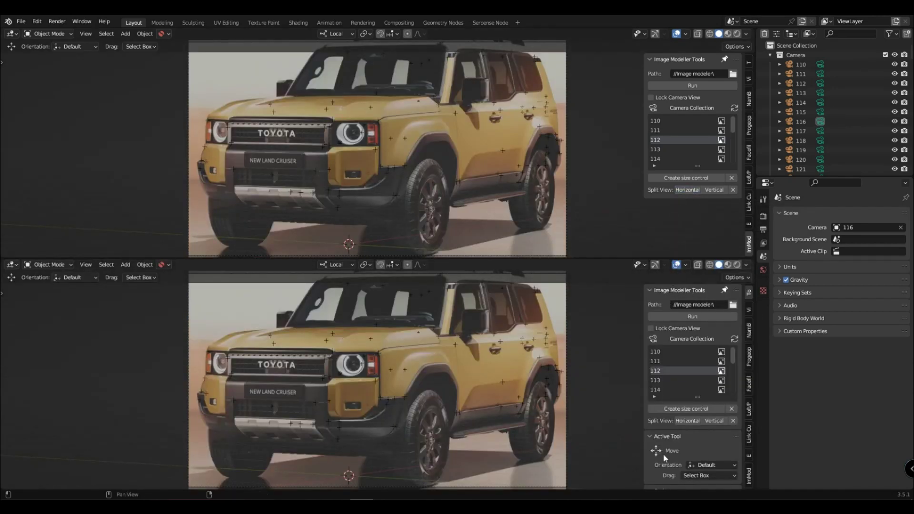
mouse_move(737, 291)
mouse_down()
mouse_move(745, 386)
mouse_move(736, 291)
mouse_up()
key(ctrl+v)
key(ctrl+v)
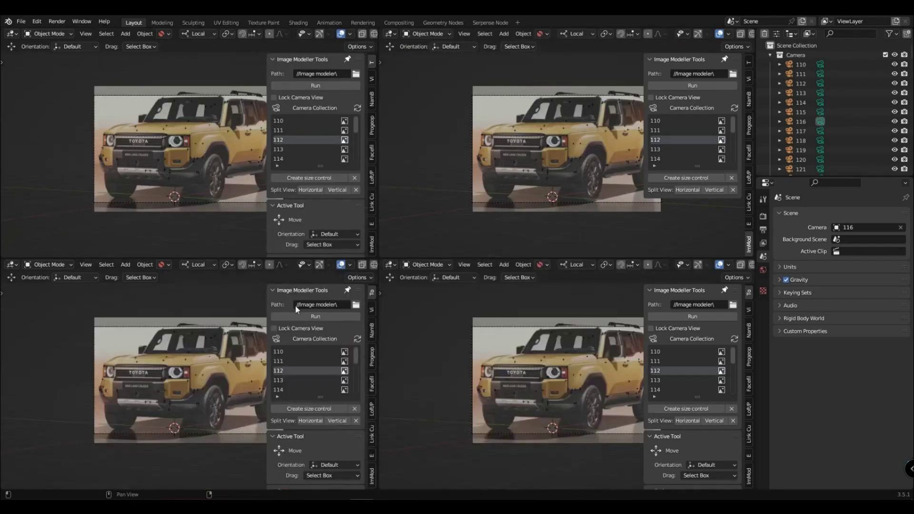
Collapse the Active Tool and Options sections in the split views' sidebars
click(274, 206)
click(274, 219)
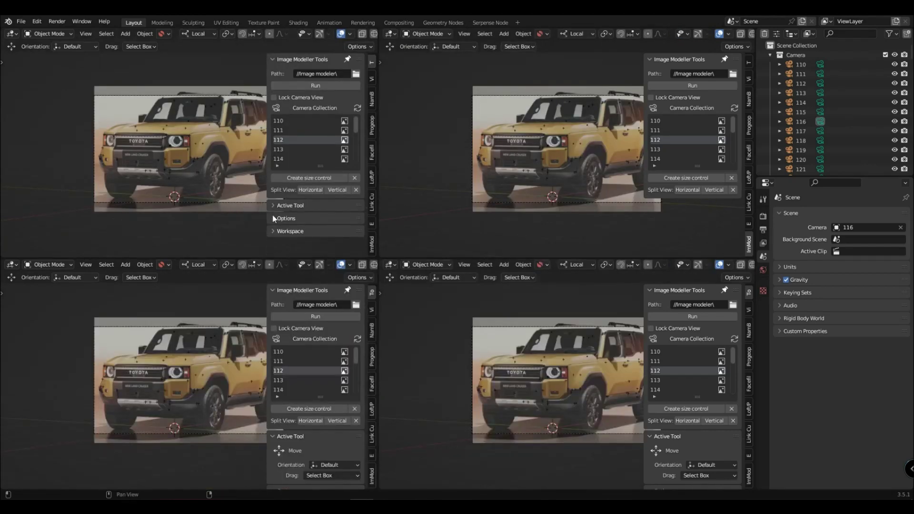
click(282, 434)
click(666, 433)
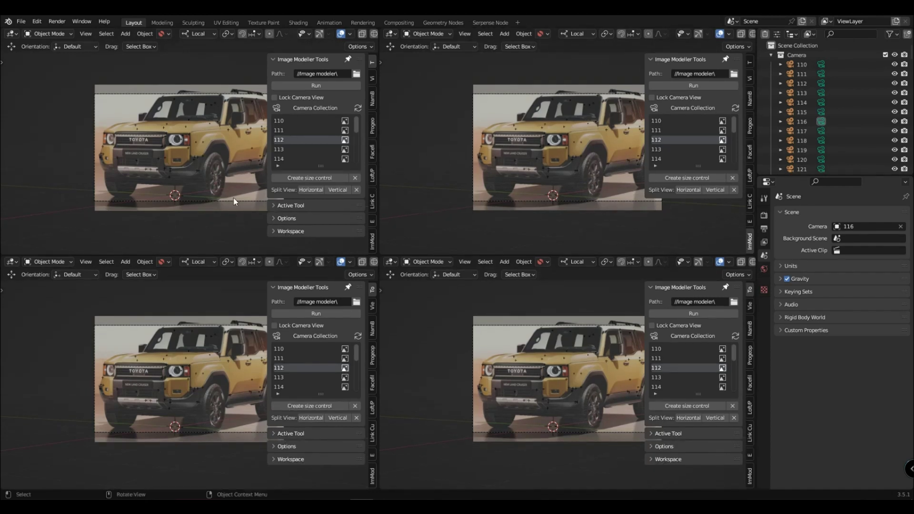
Lock the upper-left view to camera 110, the lower-left to 112, the lower-right to 111 and the upper-right to 114
click(287, 120)
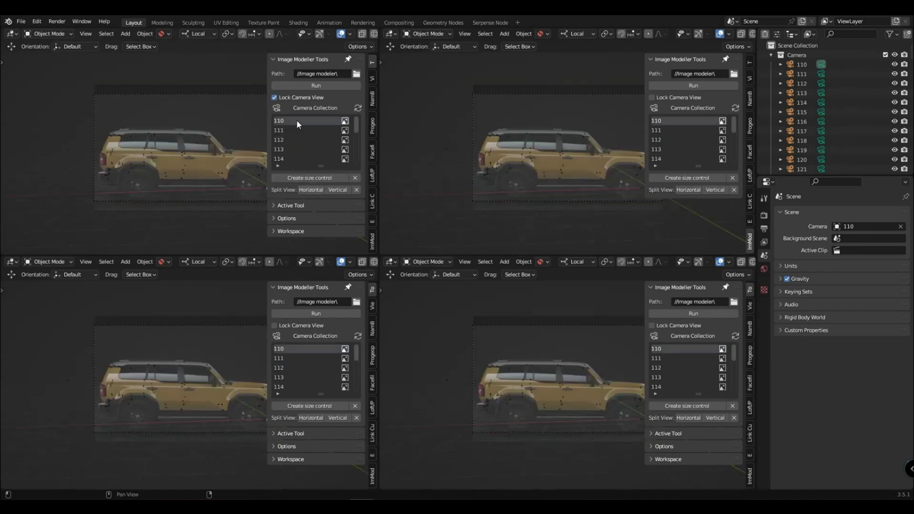
click(290, 362)
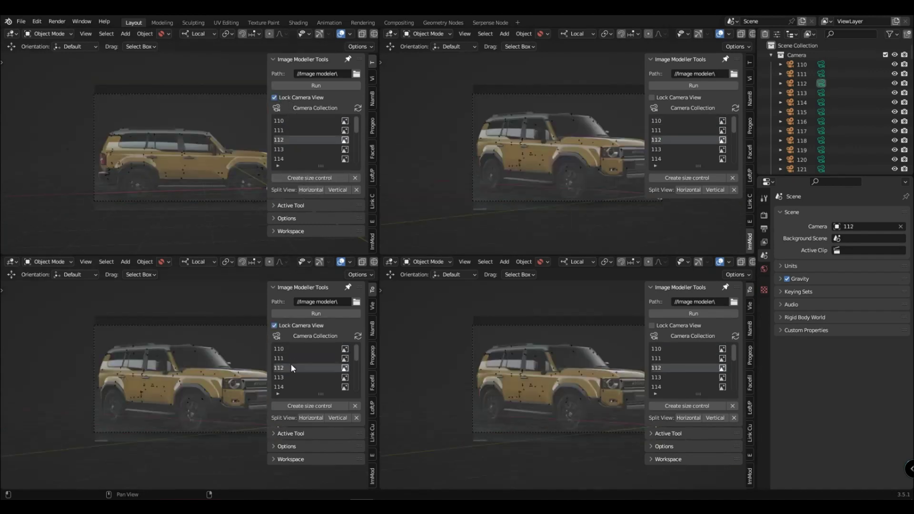
click(663, 357)
click(670, 158)
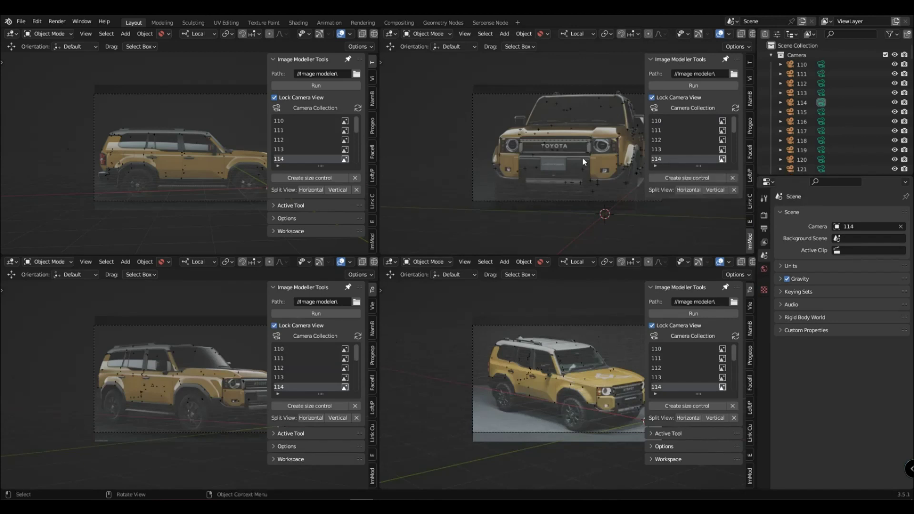
Unlock the upper-right view from camera 114 and cycle it through the cameras to the front view of camera 113
click(672, 98)
alt+scroll(575, 152, down, 3)
alt+scroll(575, 151, up, 2)
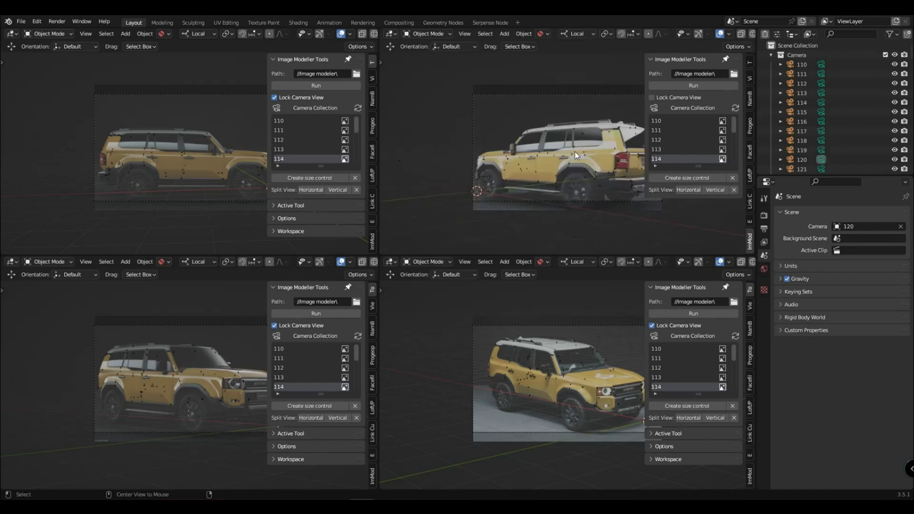
alt+scroll(575, 151, up, 2)
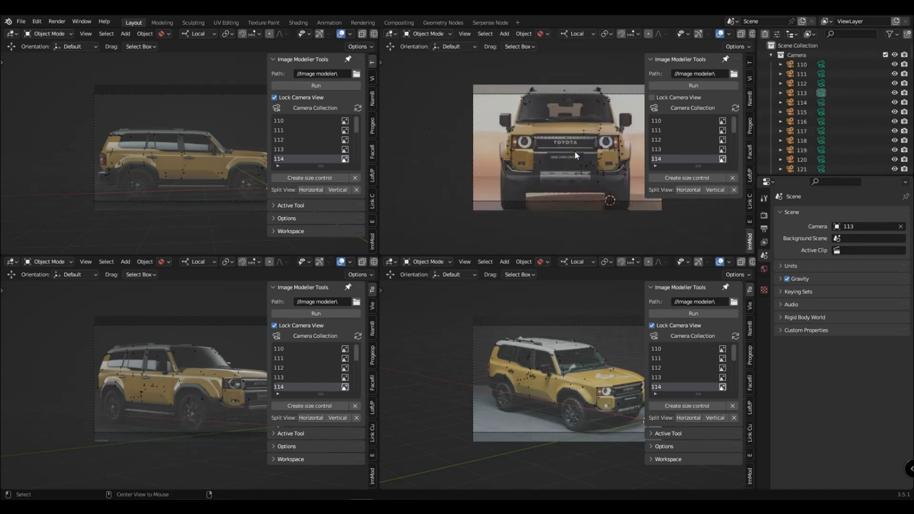
Enlarge the photos in the three locked views and hide the sidebars of those views
scroll(202, 152, up, 2)
scroll(202, 152, up, 2)
scroll(158, 396, up, 3)
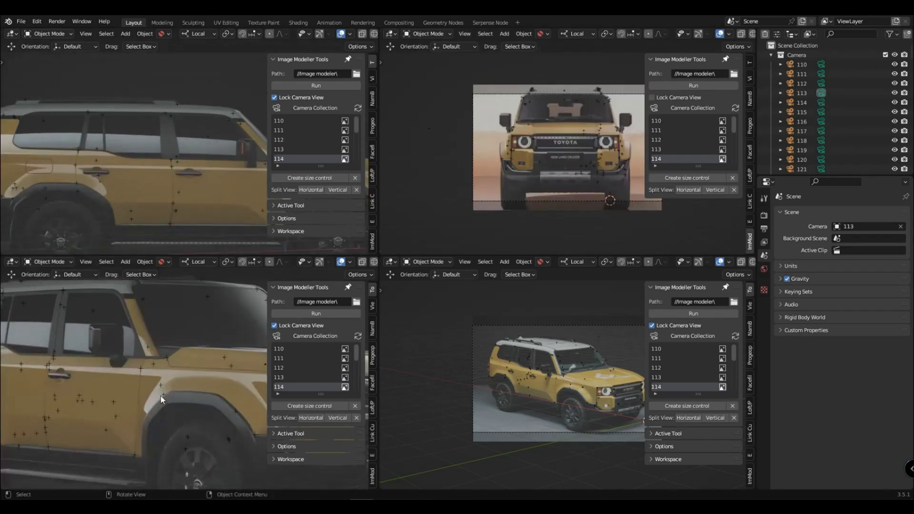
scroll(597, 392, up, 4)
key(n)
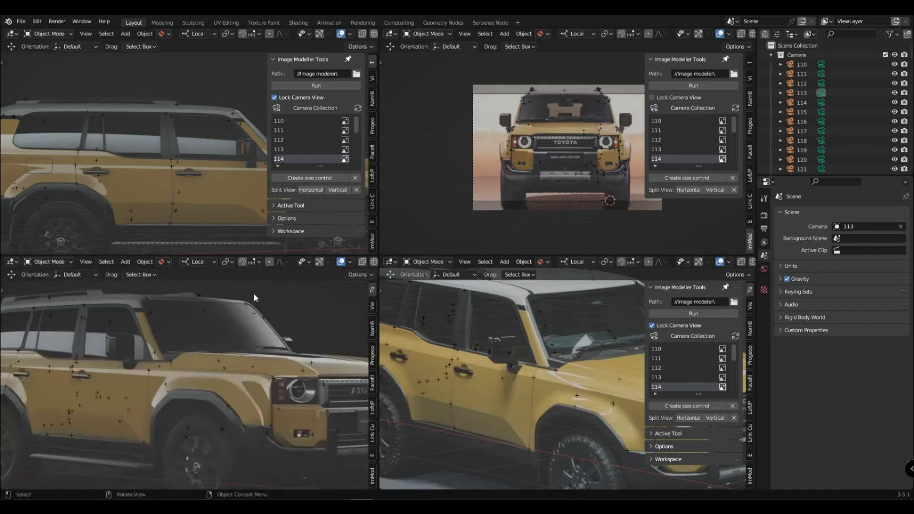
key(n)
key(n)
Show camera 119 in the unlocked view and cycle through the cameras to compare the locators up close, ending on camera 111
scroll(598, 181, up, 2)
scroll(676, 159, down, 3)
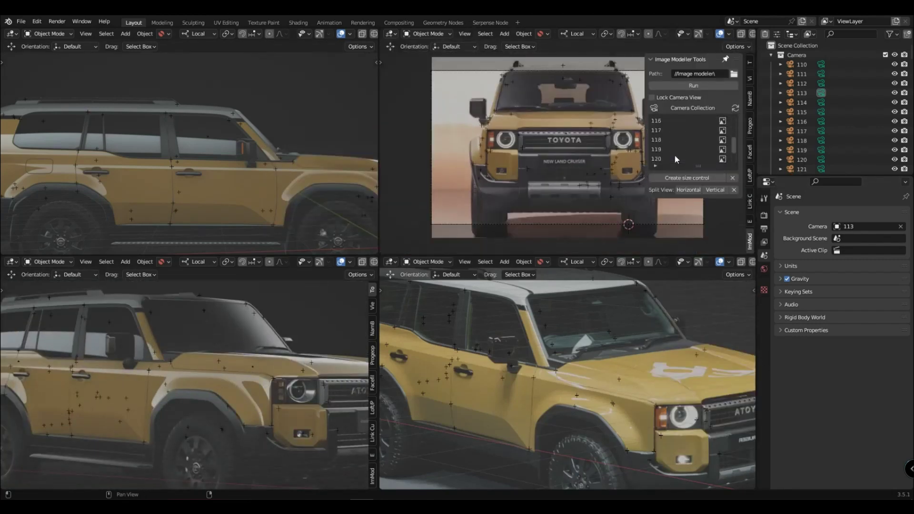
click(669, 149)
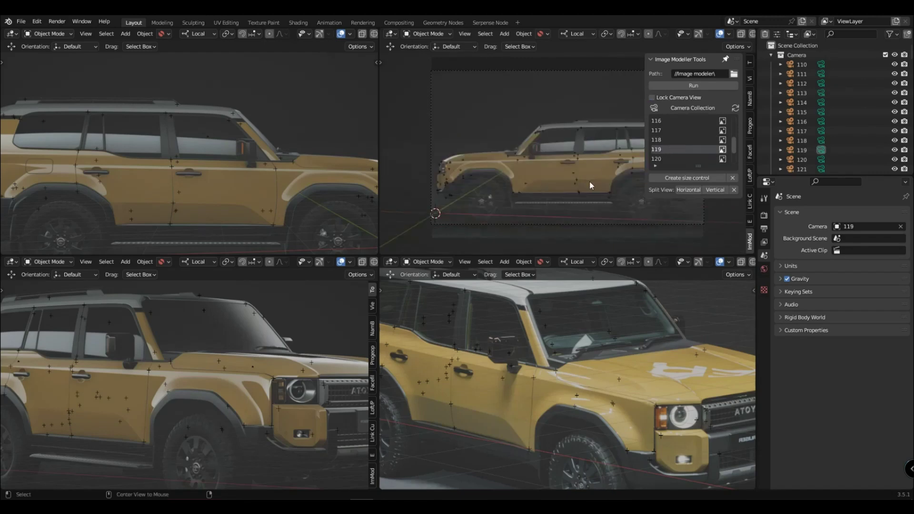
alt+scroll(589, 181, up, 1)
shift+middle_drag(621, 176, 572, 180)
scroll(572, 181, up, 3)
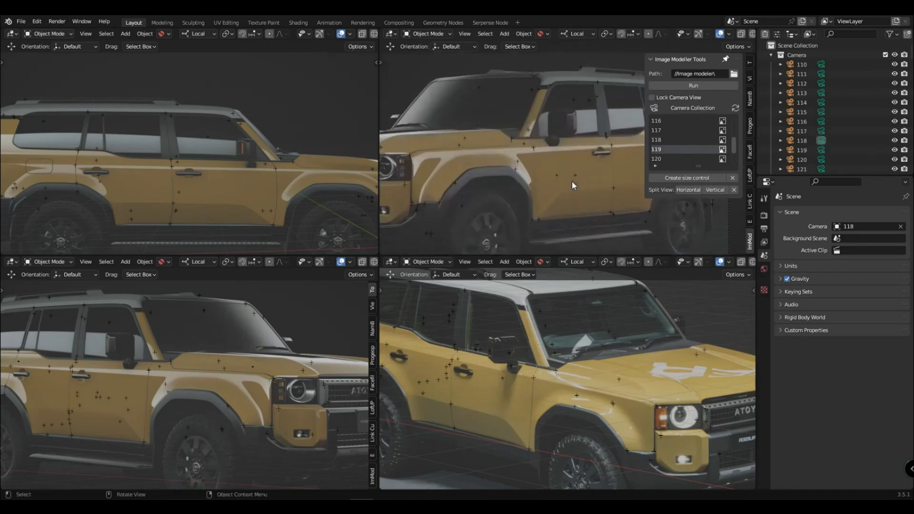
alt+scroll(572, 181, down, 7)
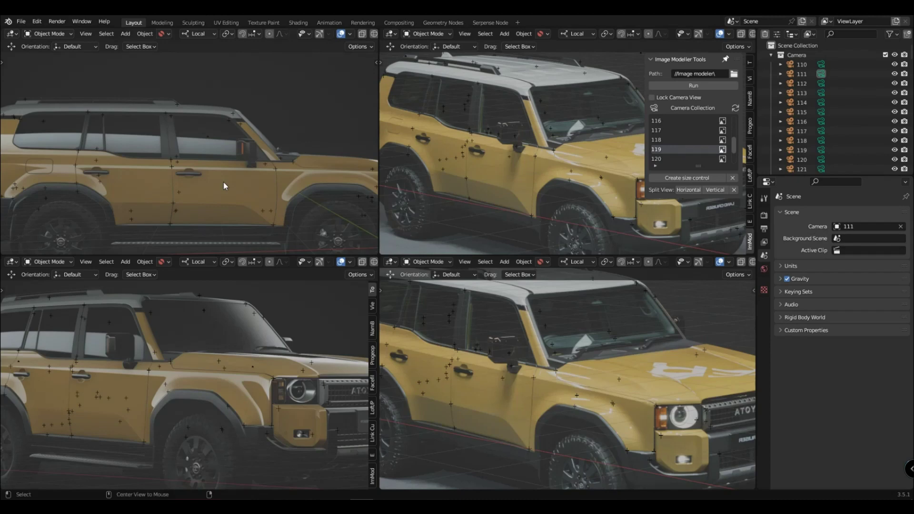
Close the vertical and horizontal splits to return to a single viewport through camera 111
key(alt+x)
key(alt+x)
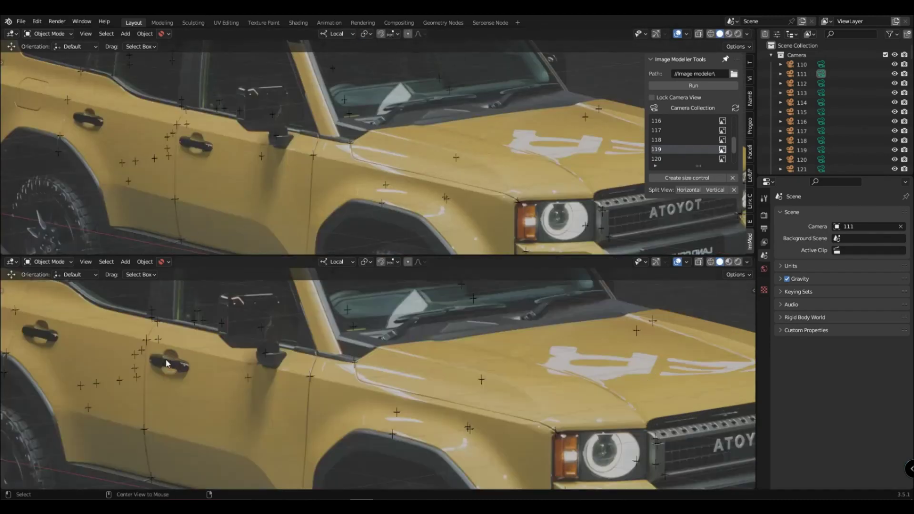
key(ctrl+x)
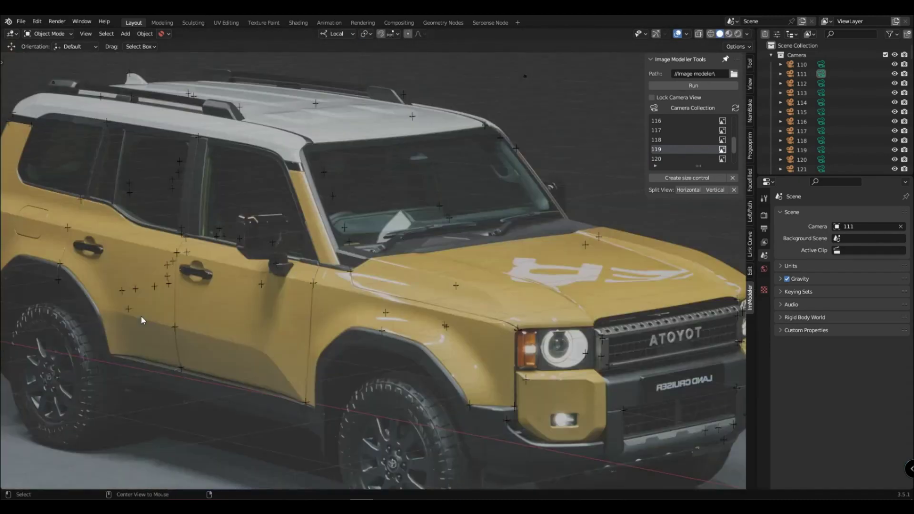